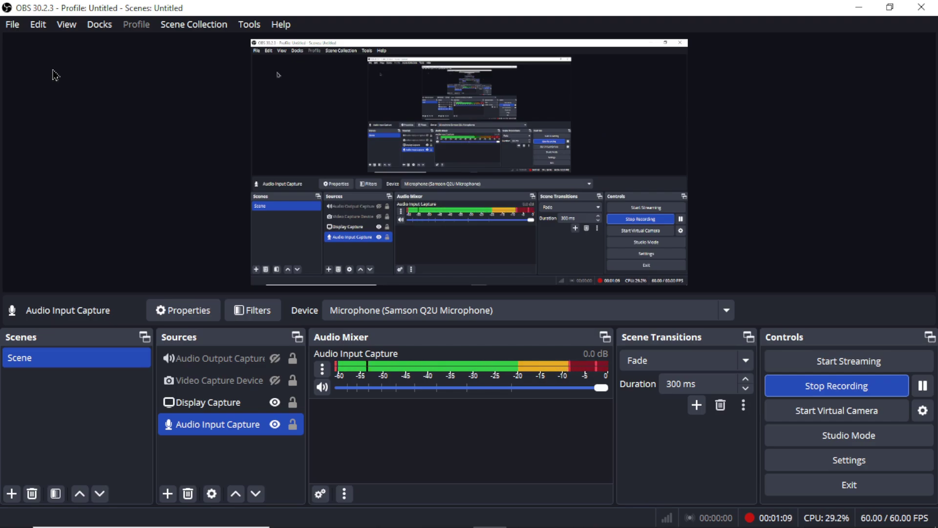
Open OBS Studio's File menu while the Display Capture recording runs.
click(13, 24)
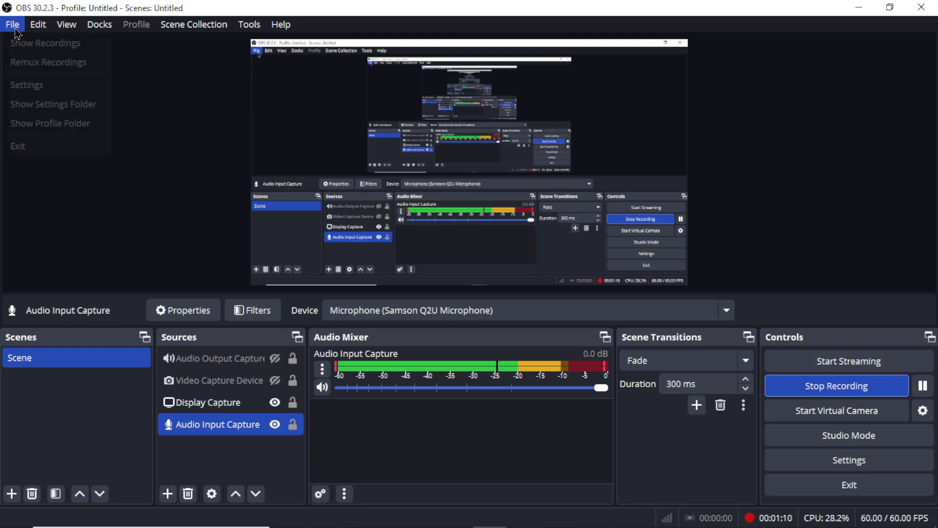
Check the Output encoder settings, keeping CBR at 5000 Kbps and the CPU usage preset at ultrafast.
click(55, 89)
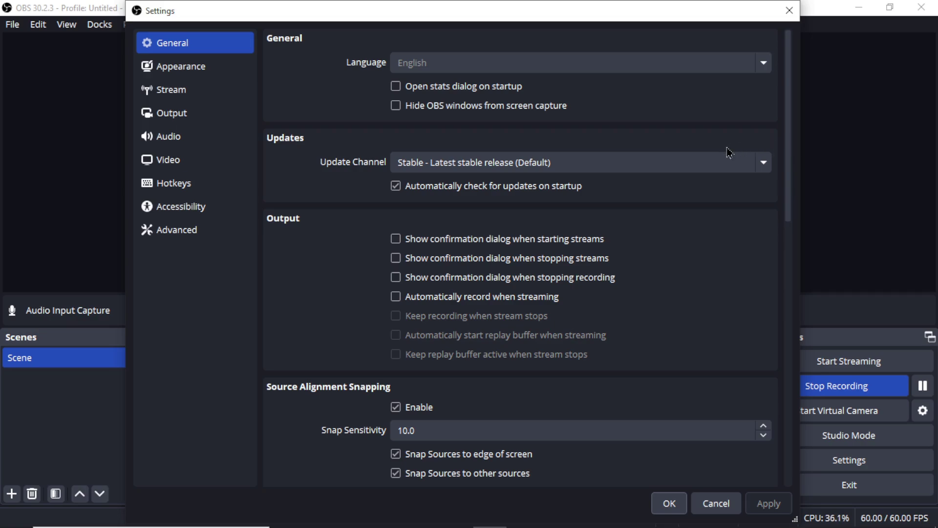
click(196, 121)
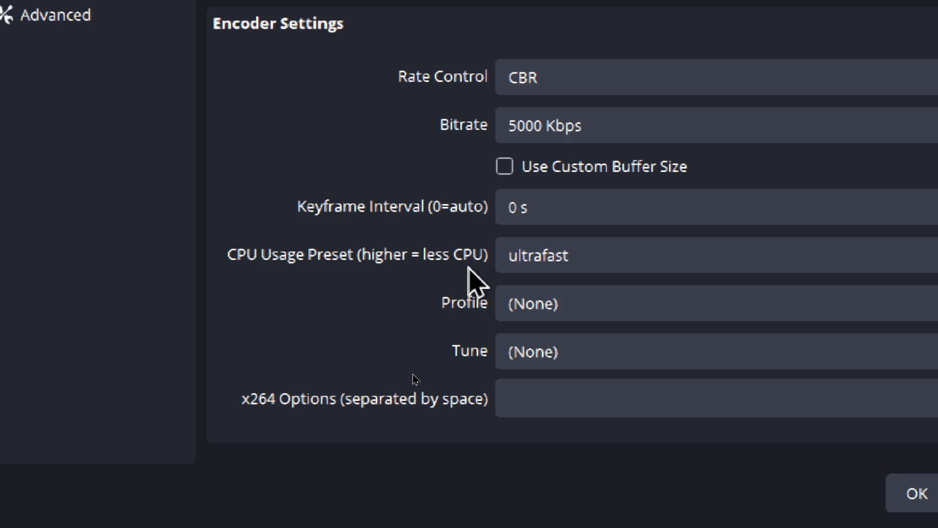
click(631, 264)
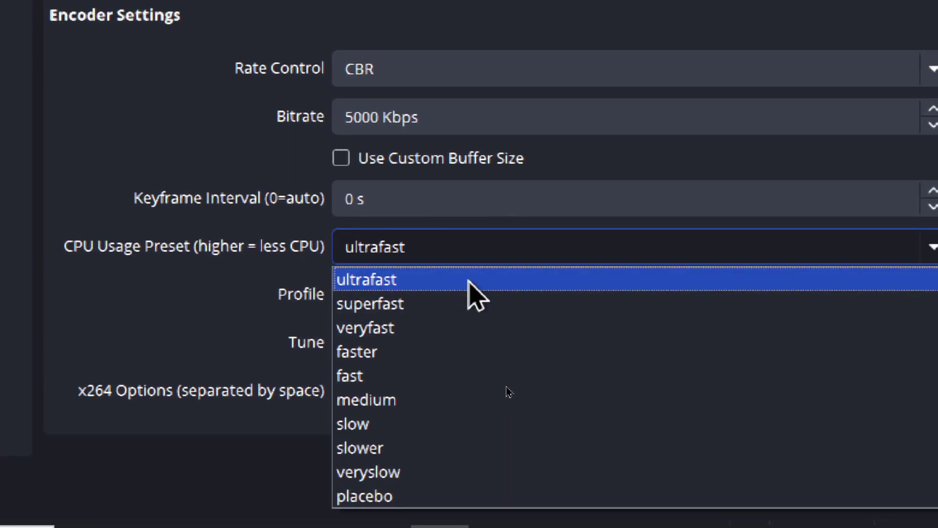
click(467, 281)
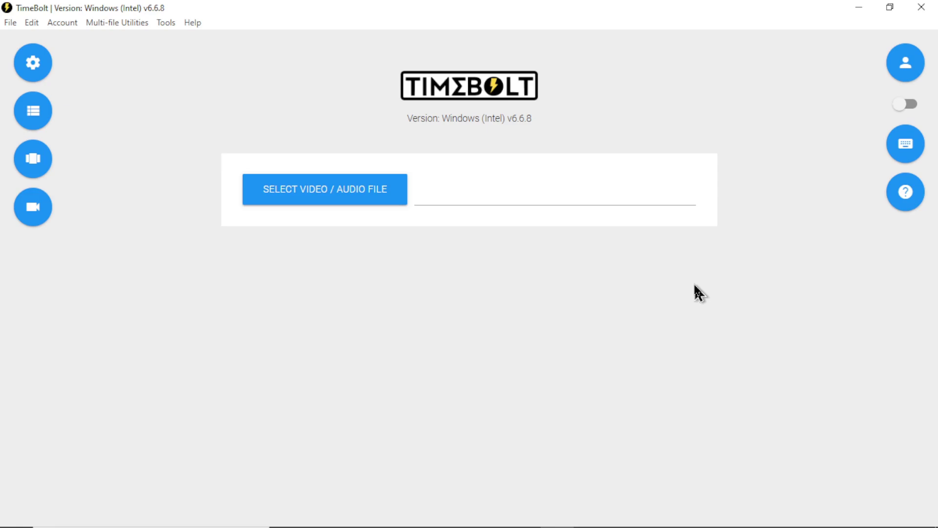
Load the raw recording into TimeBolt and scroll the timeline to browse its waveform.
click(355, 201)
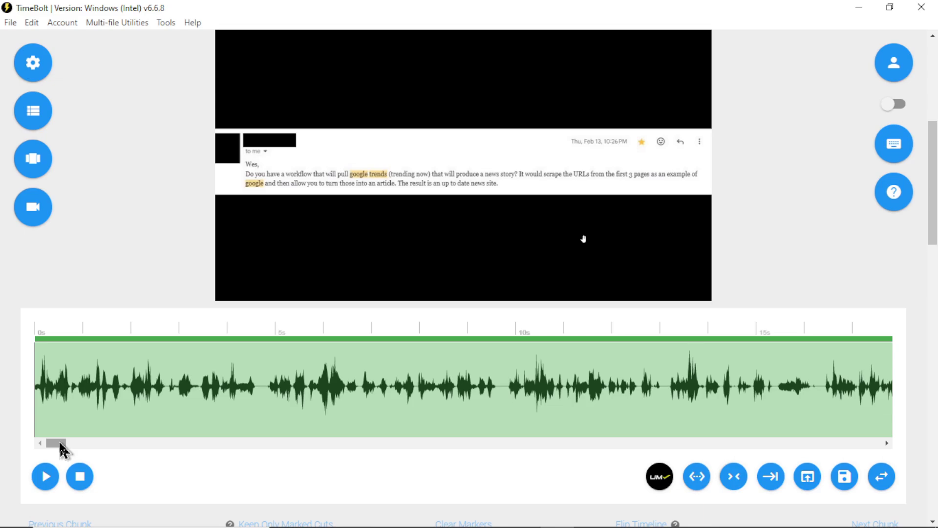
drag(59, 440, 360, 393)
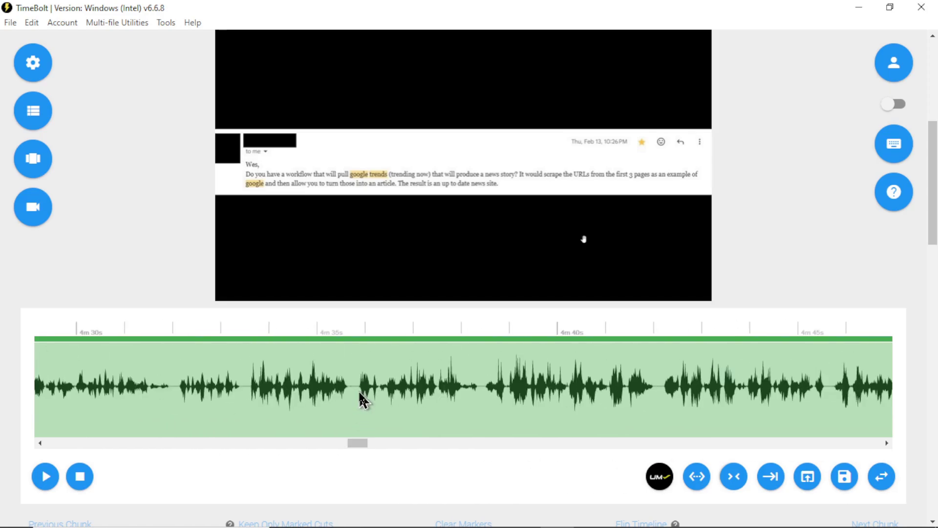
Seek through the TimeBolt preview to the Agent Prompt section near 6m40s.
click(358, 393)
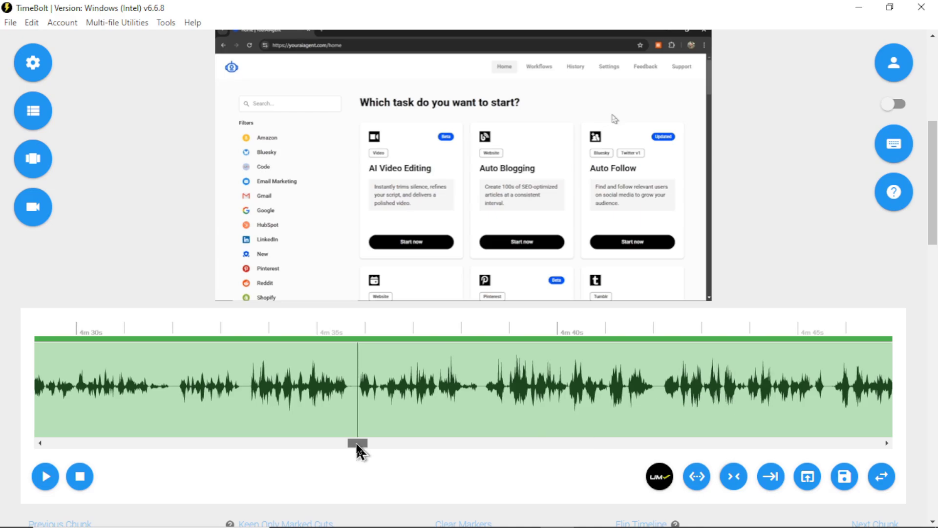
drag(358, 453, 498, 441)
click(338, 392)
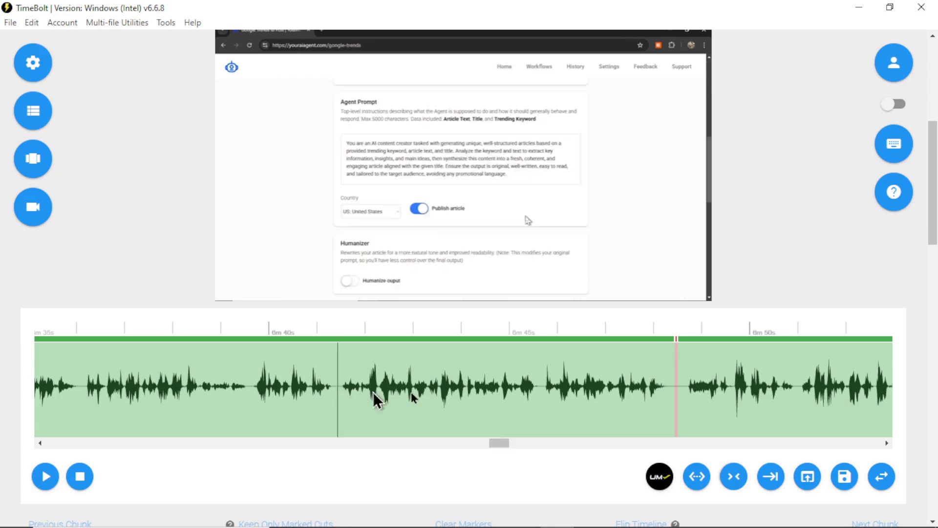
click(544, 392)
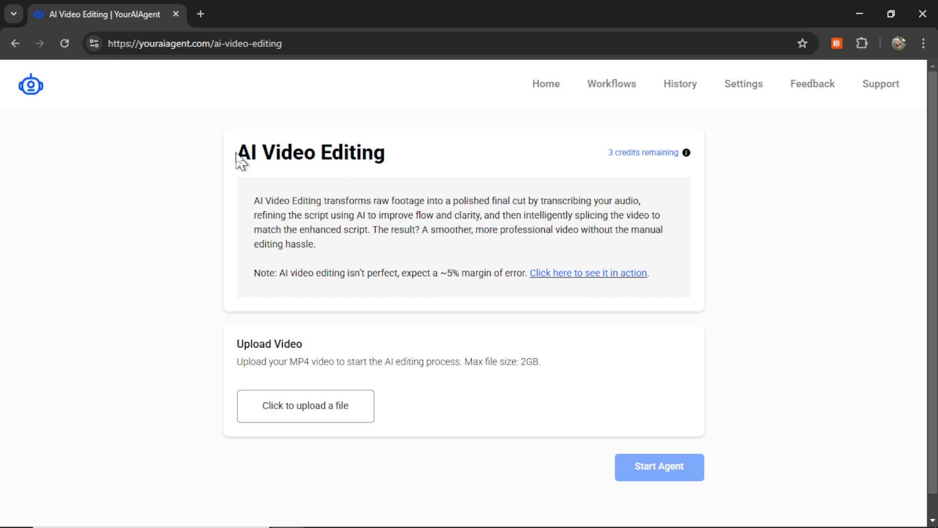
drag(247, 153, 398, 167)
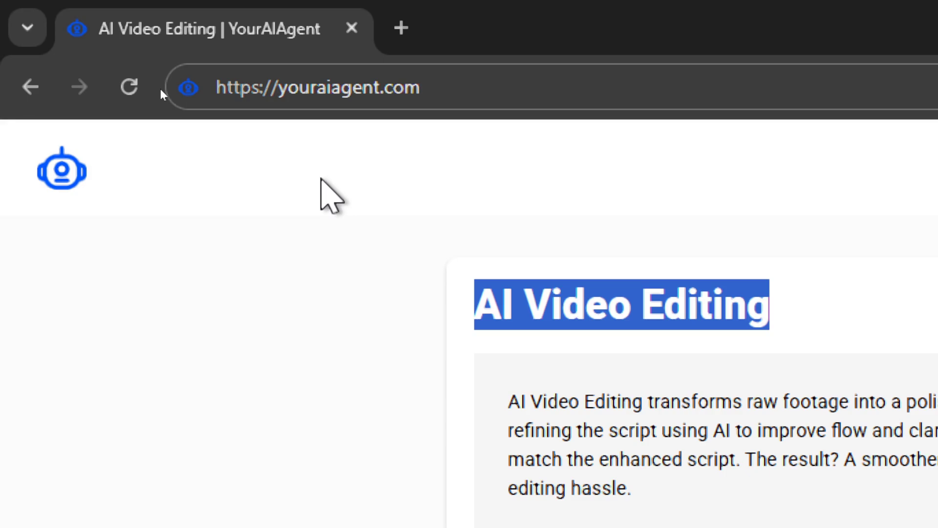
click(791, 496)
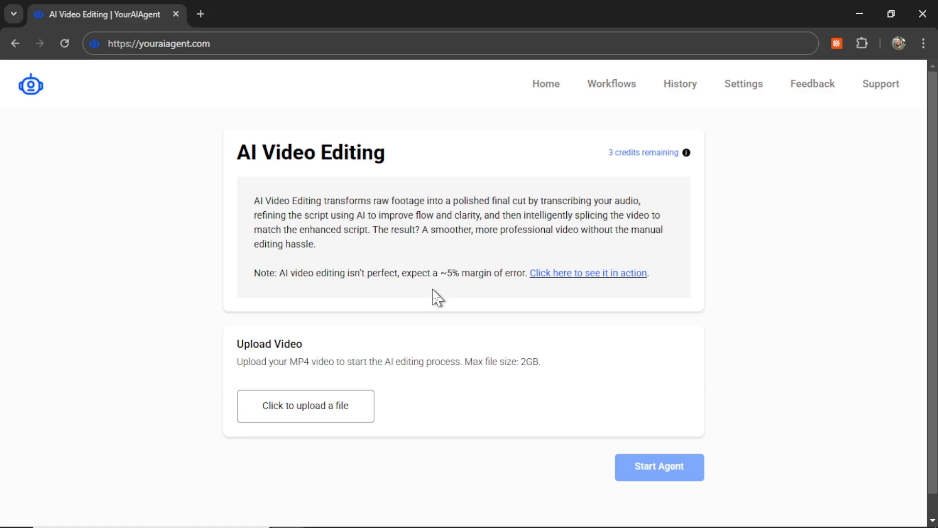
drag(440, 272, 527, 272)
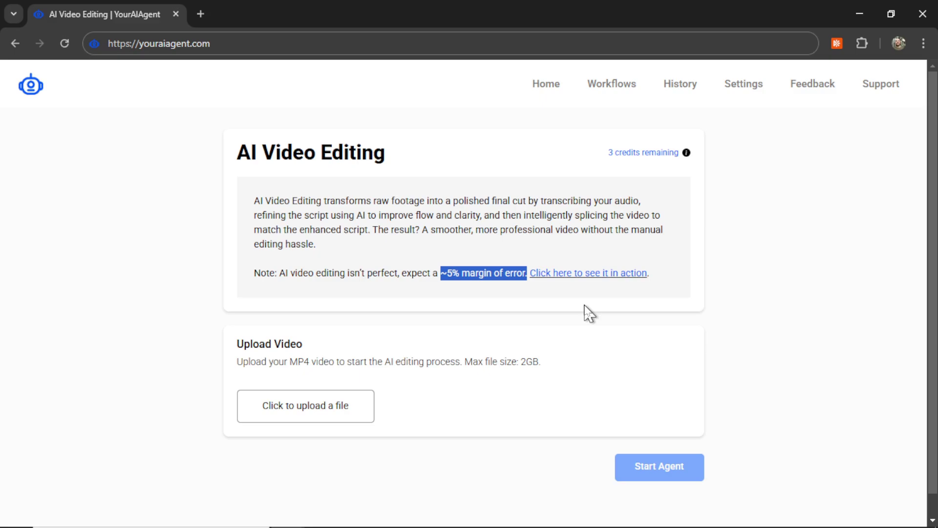
click(582, 309)
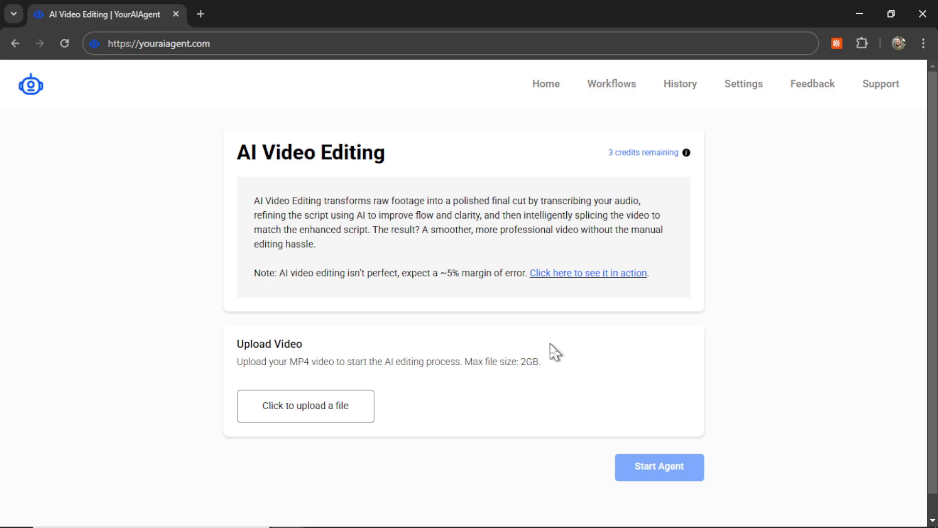
drag(520, 363, 544, 370)
click(468, 402)
click(333, 409)
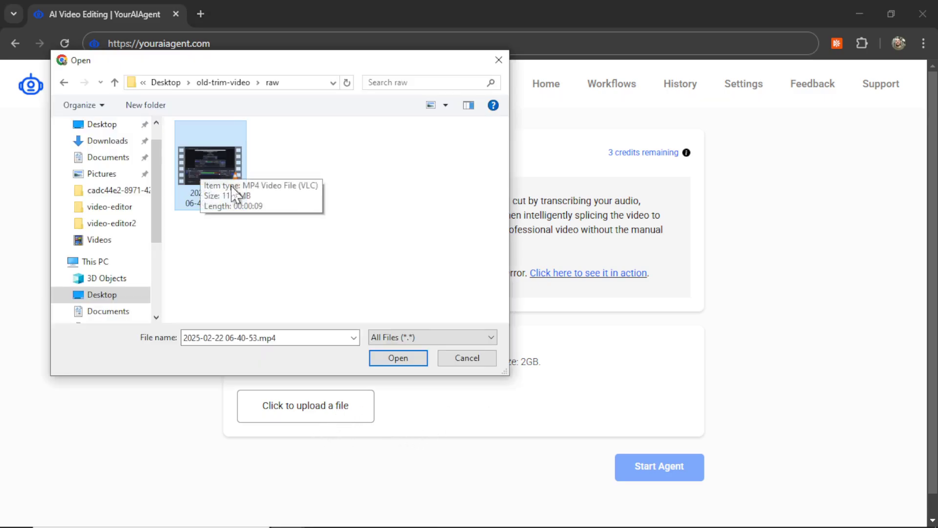
click(398, 358)
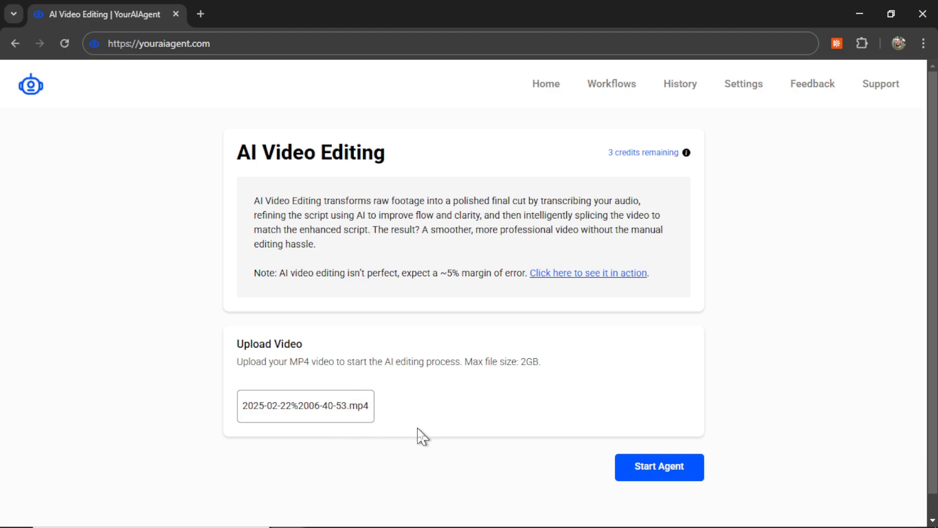
click(668, 474)
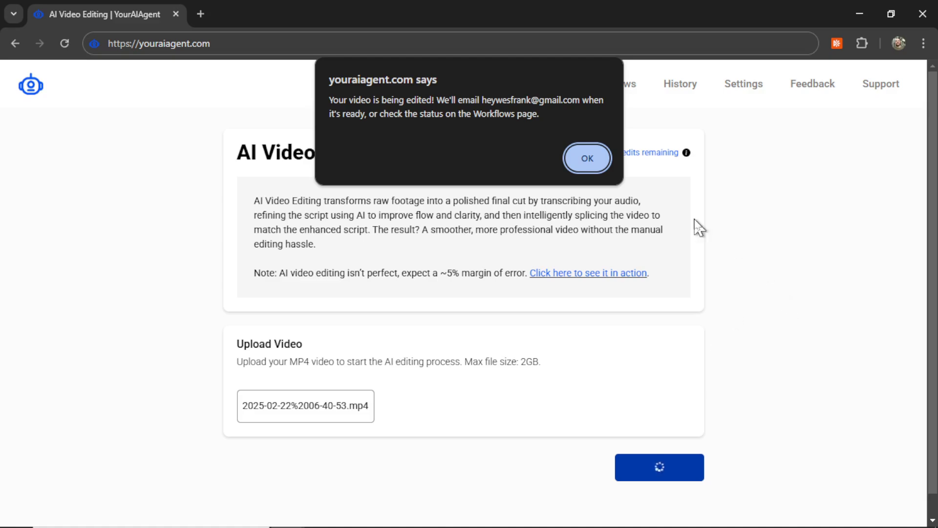
Dismiss the edit-started alert and open the newest workflow's details on Workflows.
click(598, 162)
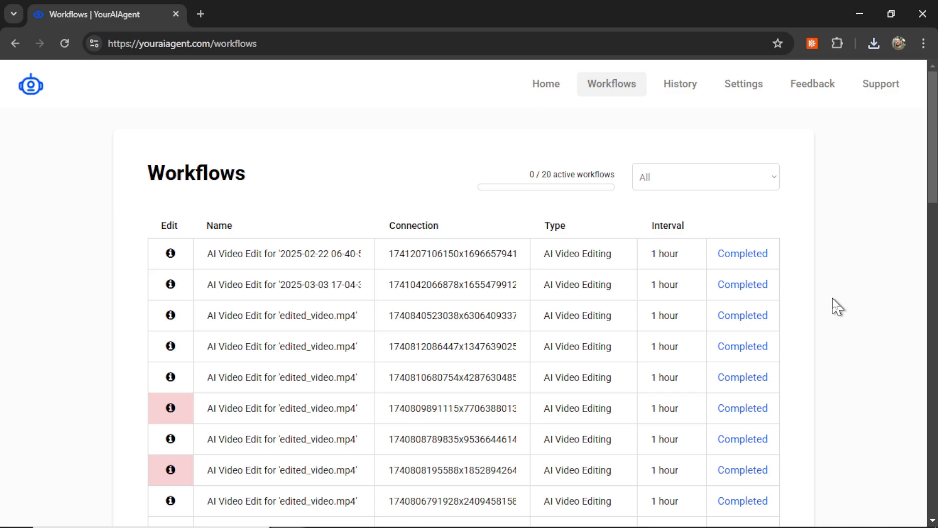
click(176, 253)
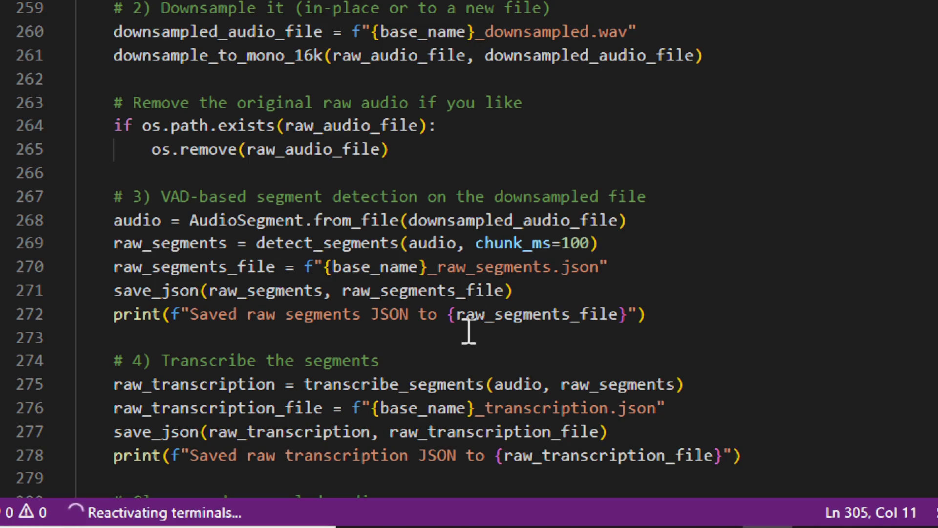
Scroll through main.py past the transcription and LLM suggestion code.
scroll(468, 332, down, 2)
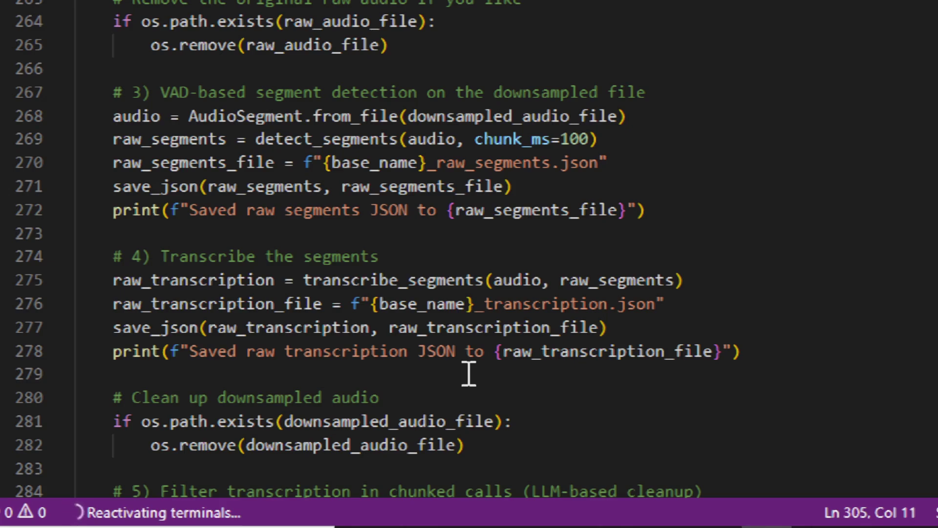
scroll(468, 374, down, 4)
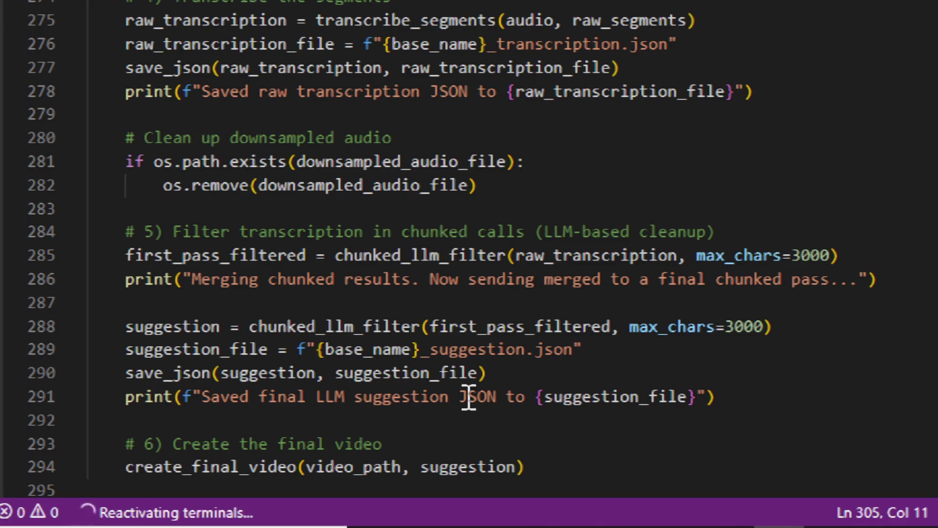
scroll(468, 397, down, 3)
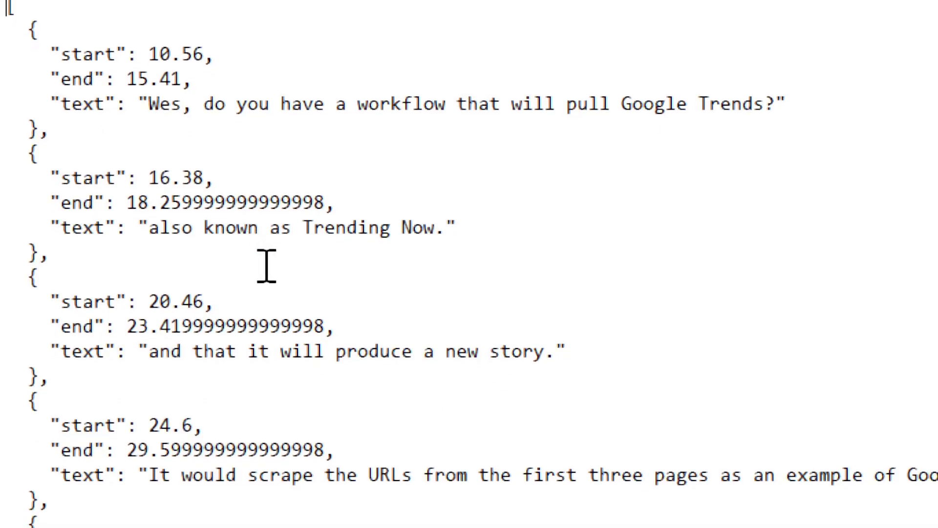
Read through transcription.json and suggestion.json, then select edited_video.mp4 in the results folder.
scroll(266, 266, down, 10)
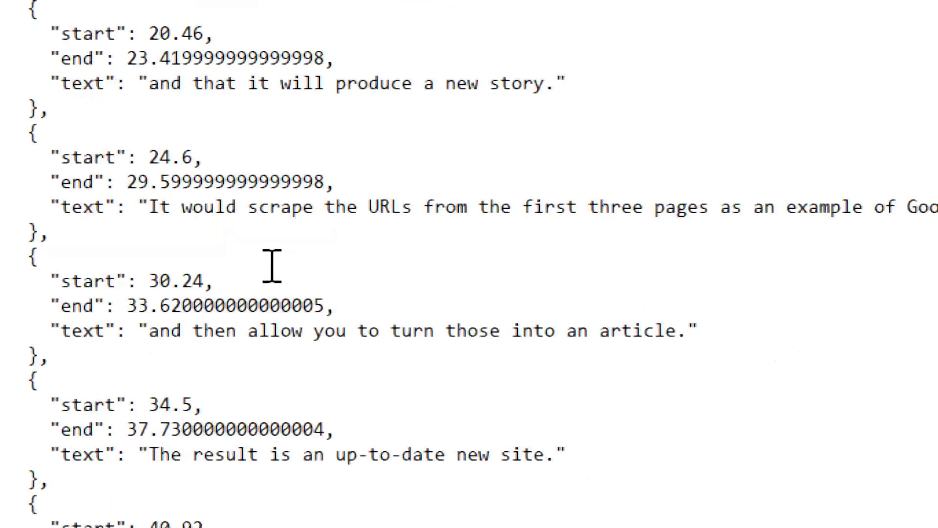
scroll(272, 266, down, 5)
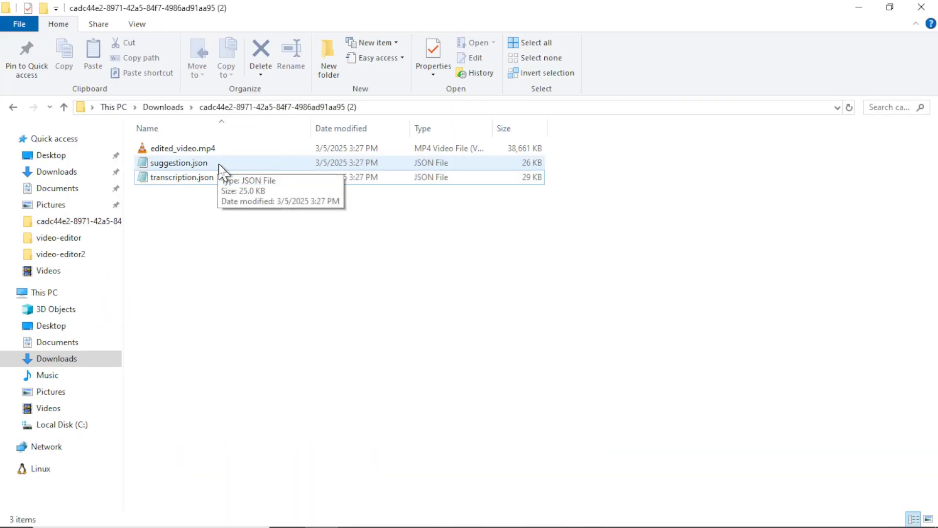
double_click(219, 167)
scroll(373, 186, down, 6)
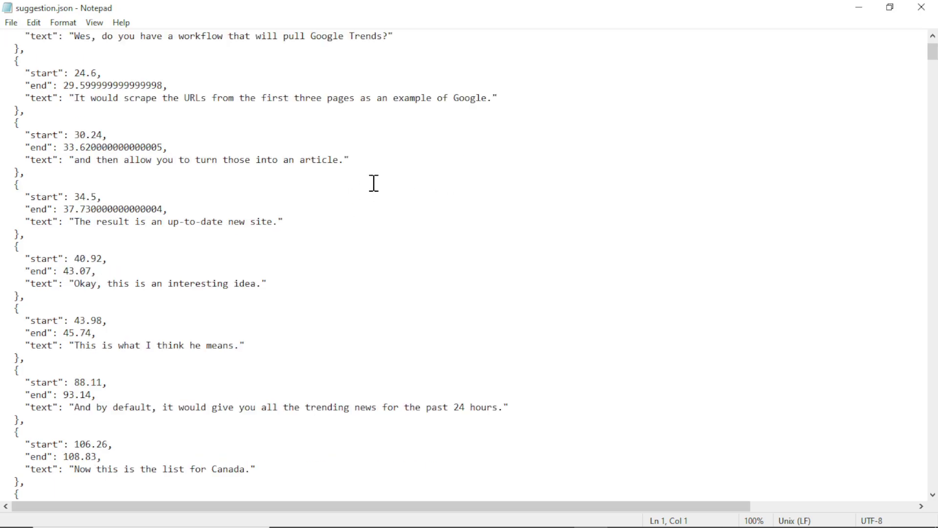
scroll(377, 183, down, 11)
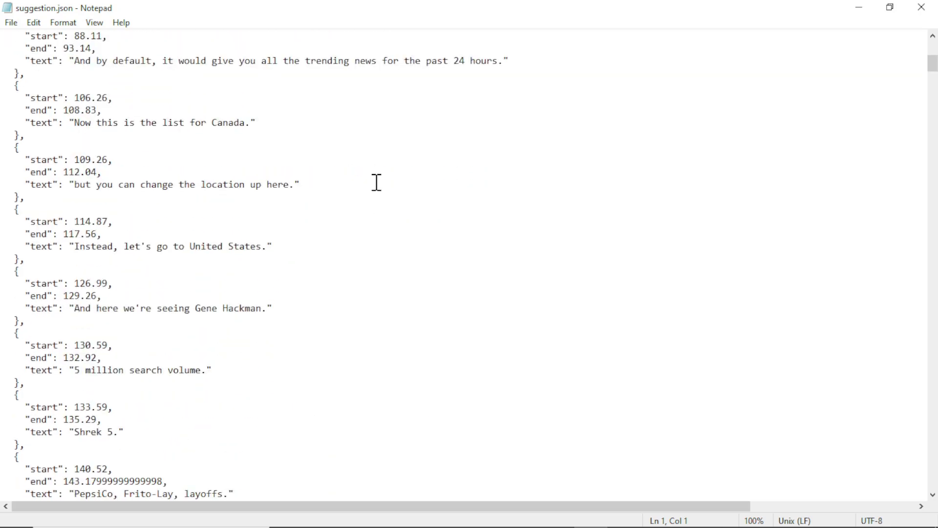
scroll(377, 184, down, 11)
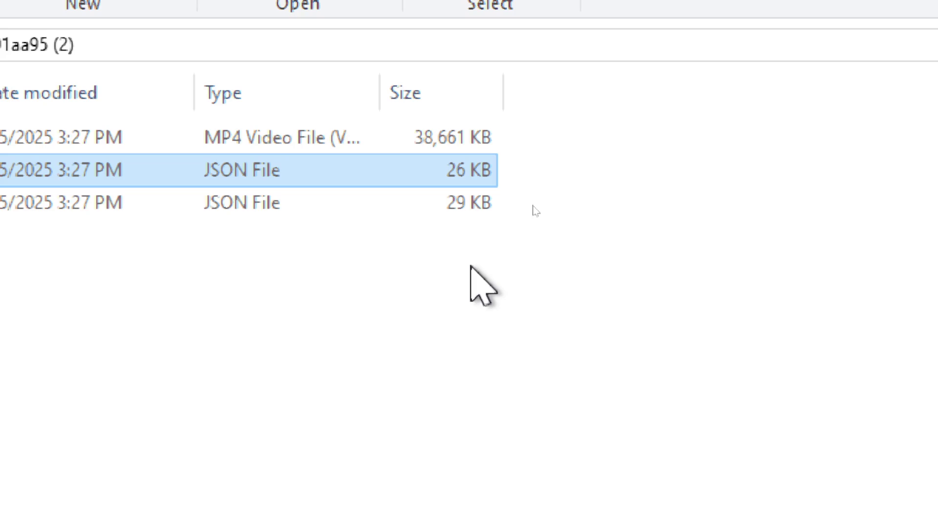
click(230, 151)
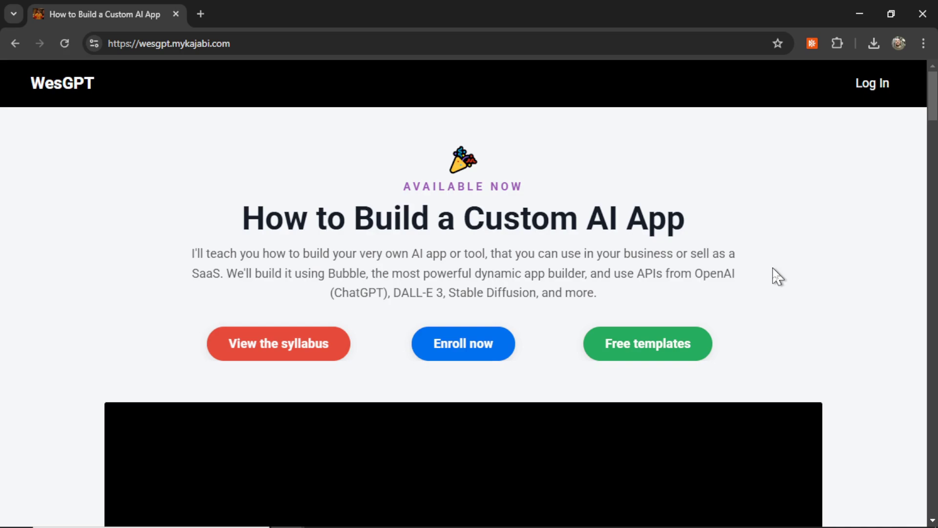
Highlight, then deselect, the 'How to Build a Custom AI App' course title on Kajabi.
drag(243, 218, 676, 216)
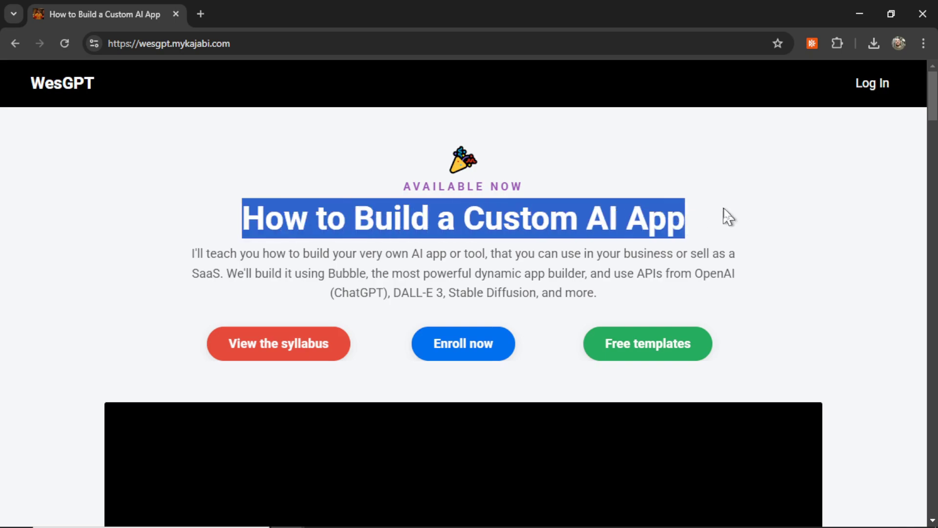
click(738, 207)
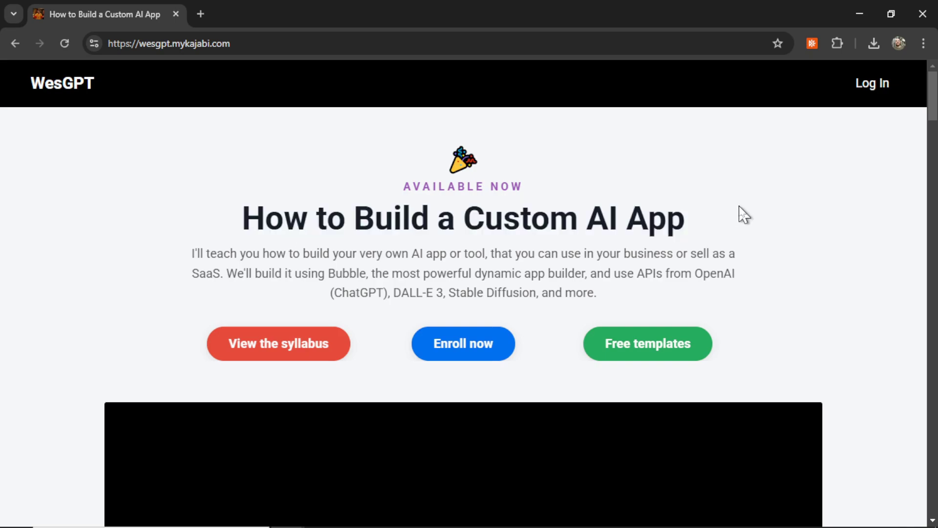